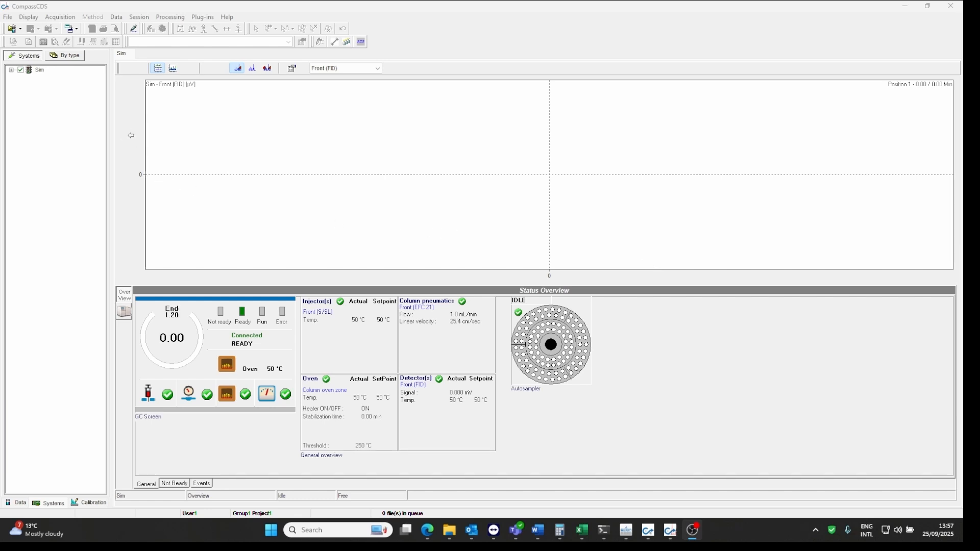
Create a new reprocessing list with 5 lines and the batch name test1, and display its run table
{"action": "left_click", "coordinate": [8, 17]}
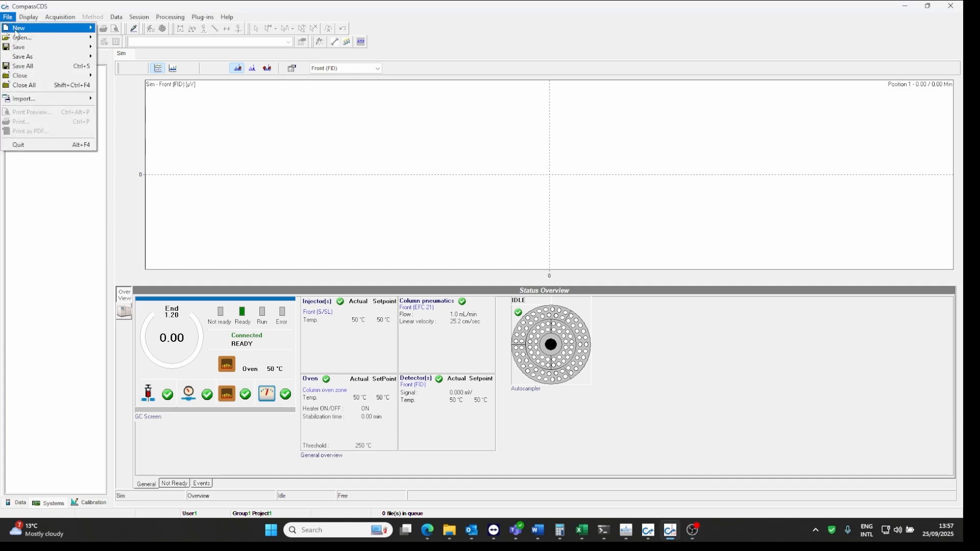
{"action": "mouse_move", "coordinate": [16, 30]}
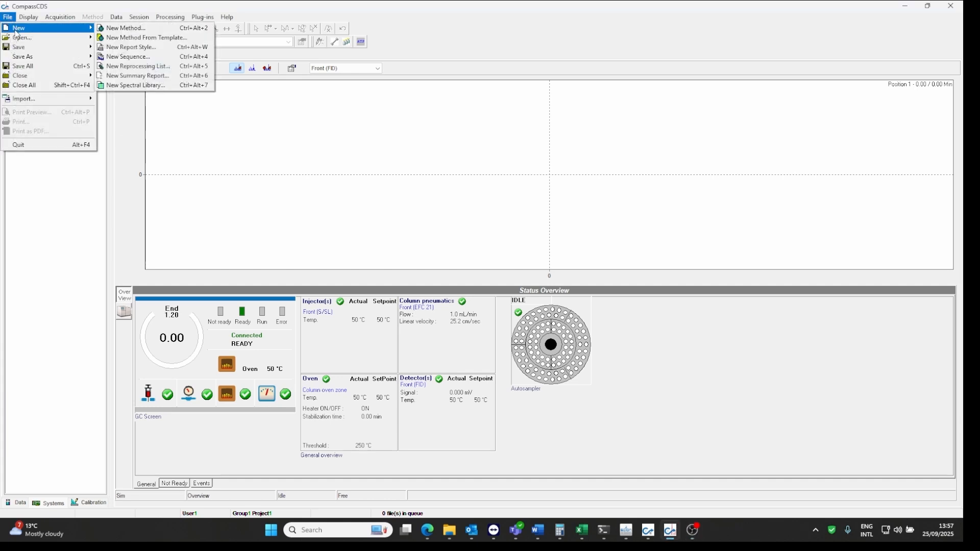
{"action": "left_click", "coordinate": [170, 70]}
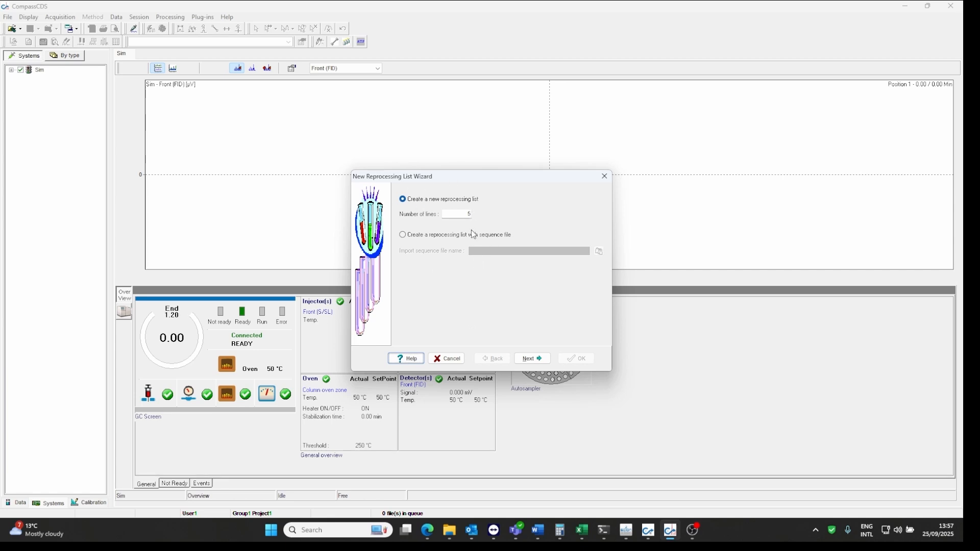
{"action": "left_click", "coordinate": [532, 358]}
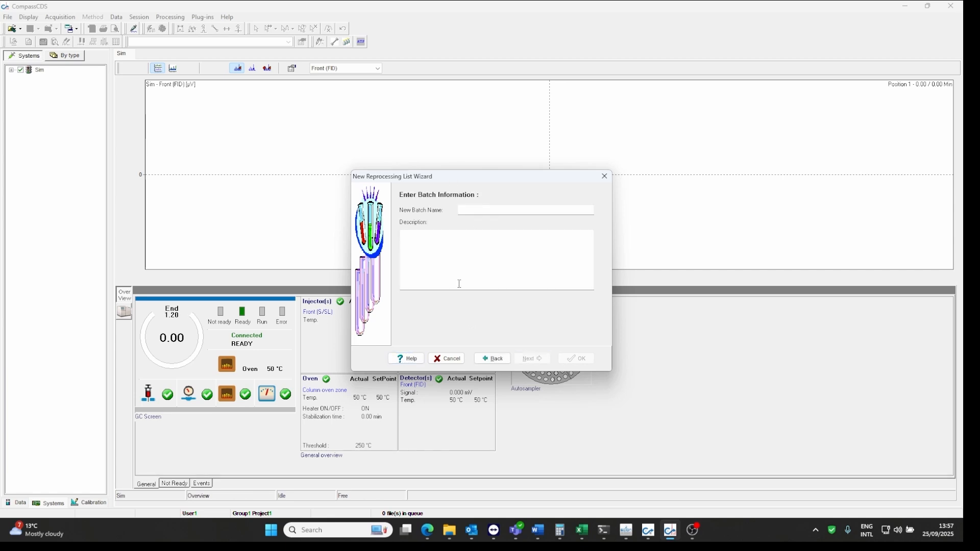
{"action": "left_click", "coordinate": [479, 210]}
{"action": "type", "text": "test1"}
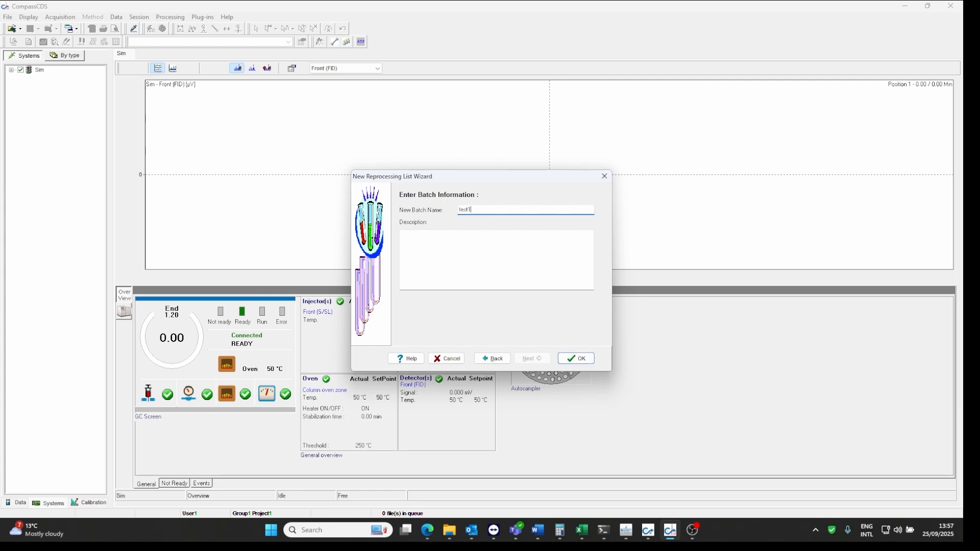
{"action": "key", "text": "Return"}
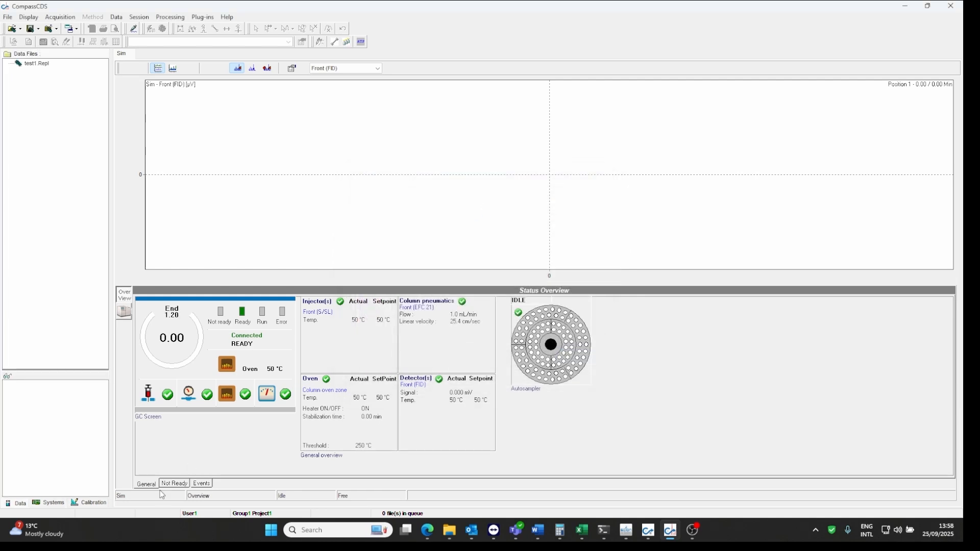
{"action": "left_click", "coordinate": [48, 503]}
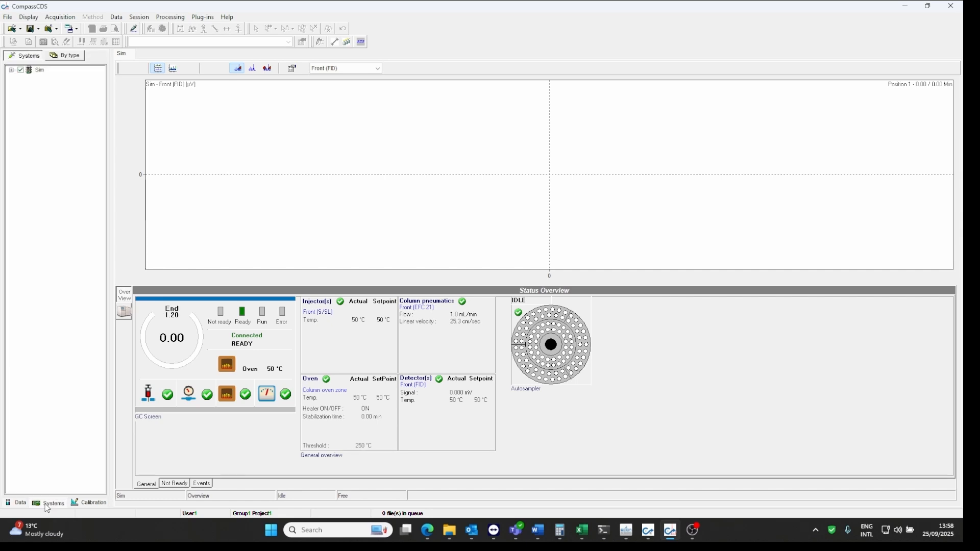
{"action": "left_click", "coordinate": [18, 503]}
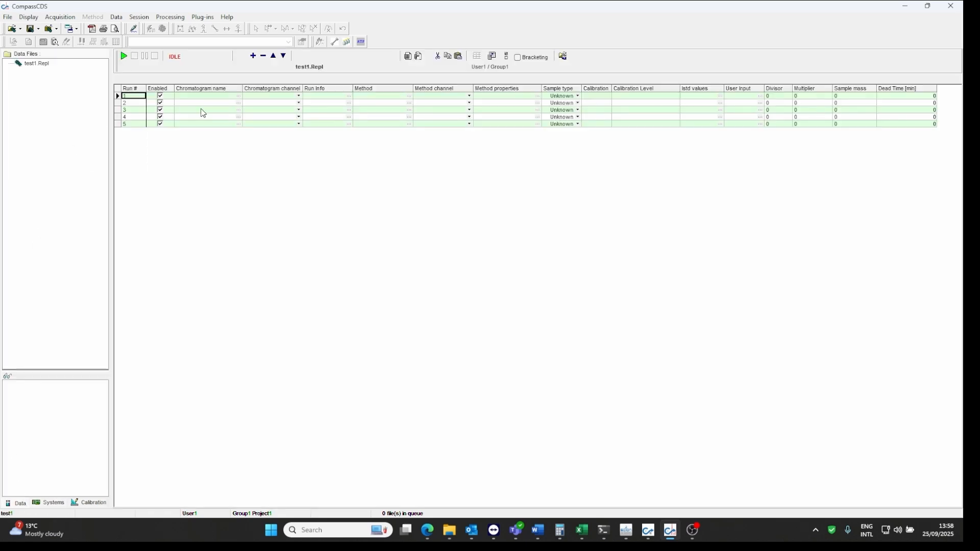
Fill the five runs with the first five chromatograms from the Triglycerides folder, keeping Front (FID) as run 1's chromatogram channel
{"action": "left_click", "coordinate": [239, 97]}
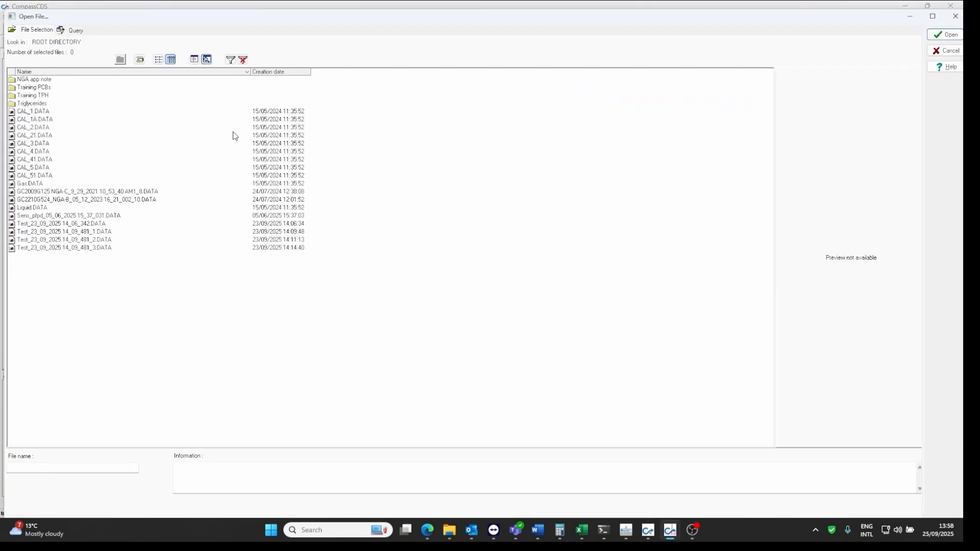
{"action": "double_click", "coordinate": [26, 104]}
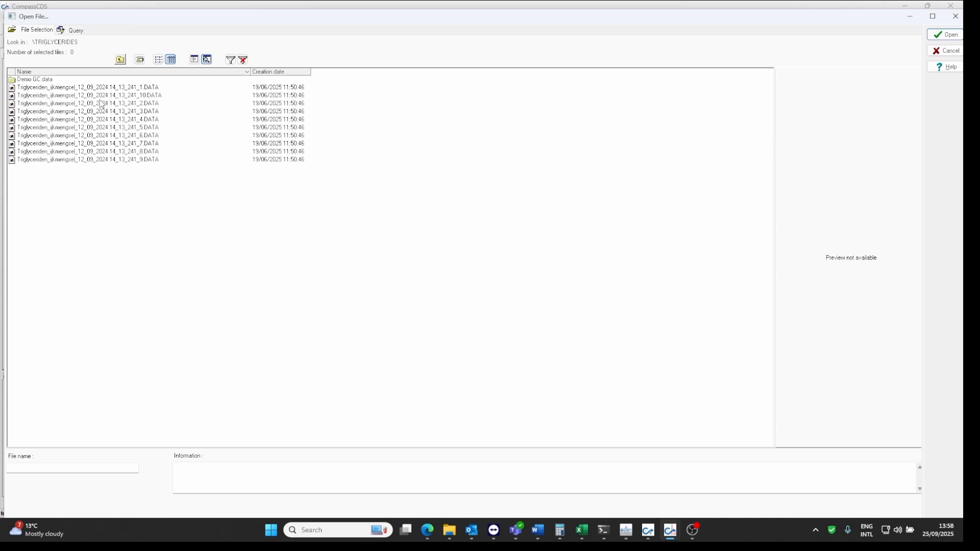
{"action": "left_click", "coordinate": [146, 88]}
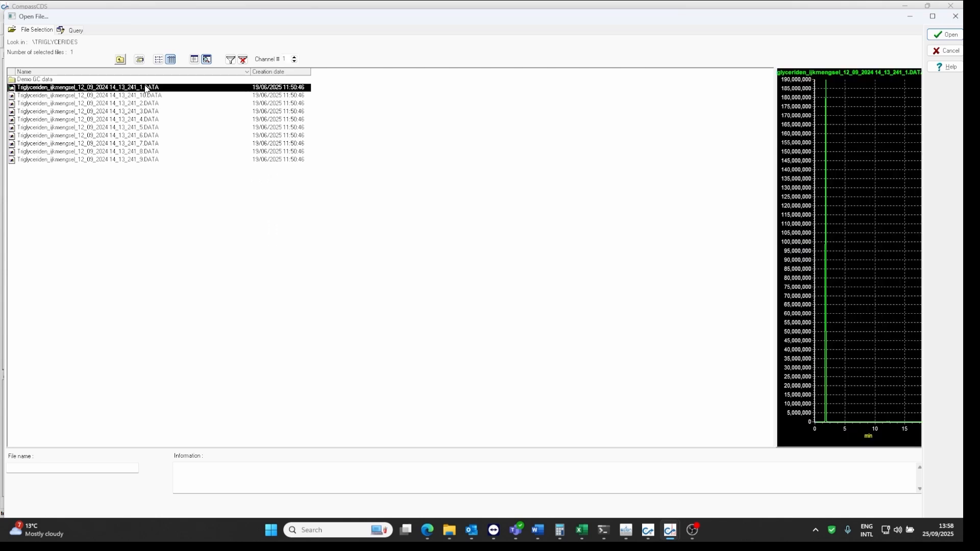
{"action": "left_click", "coordinate": [151, 121], "text": "shift"}
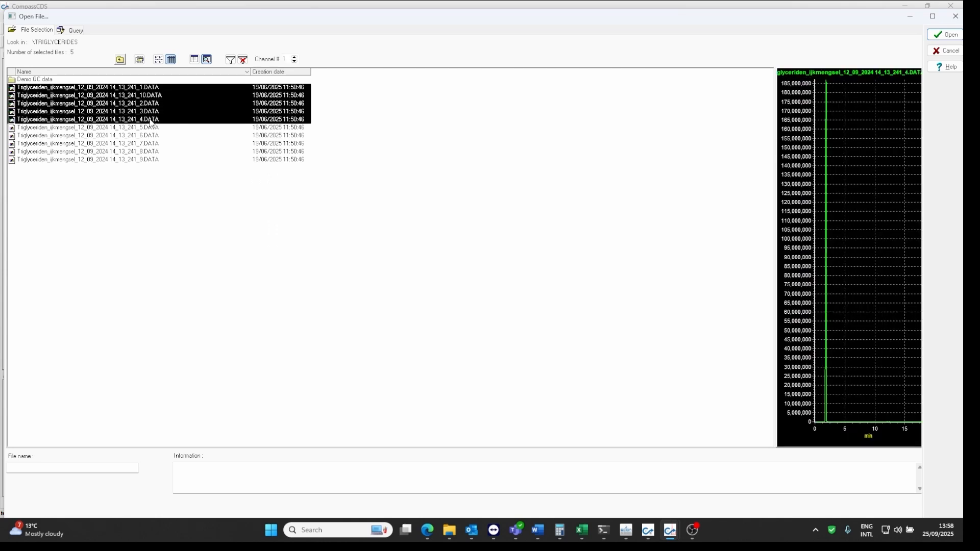
{"action": "left_click", "coordinate": [943, 37]}
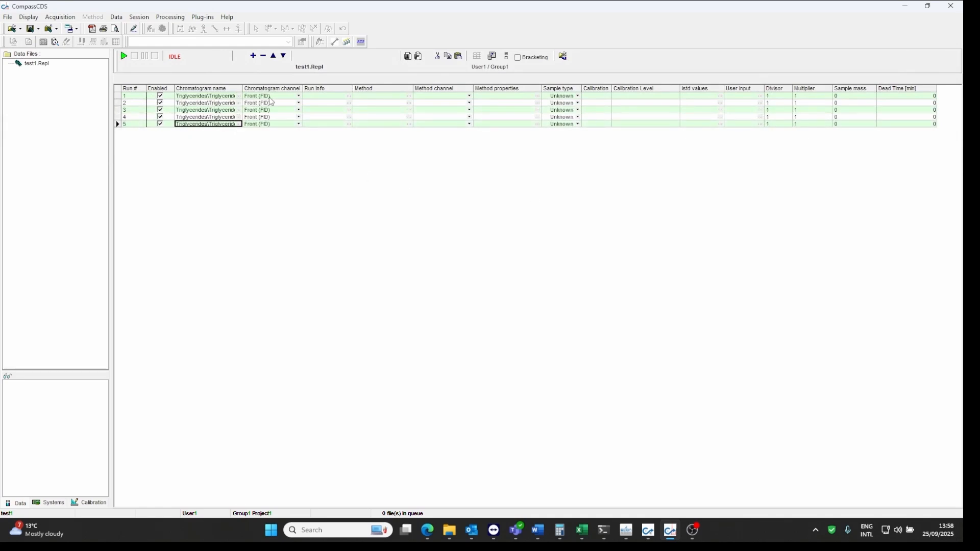
{"action": "left_click", "coordinate": [299, 97]}
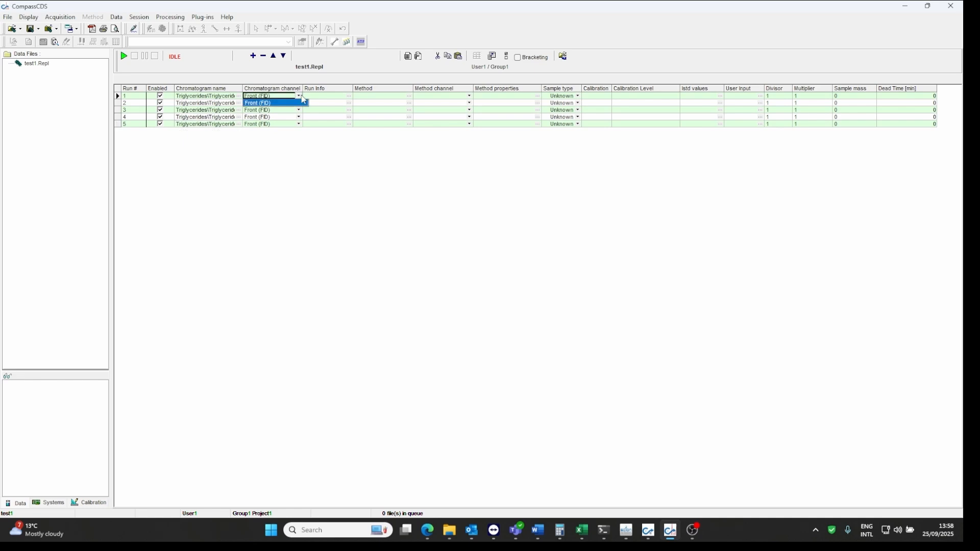
{"action": "left_click", "coordinate": [300, 97]}
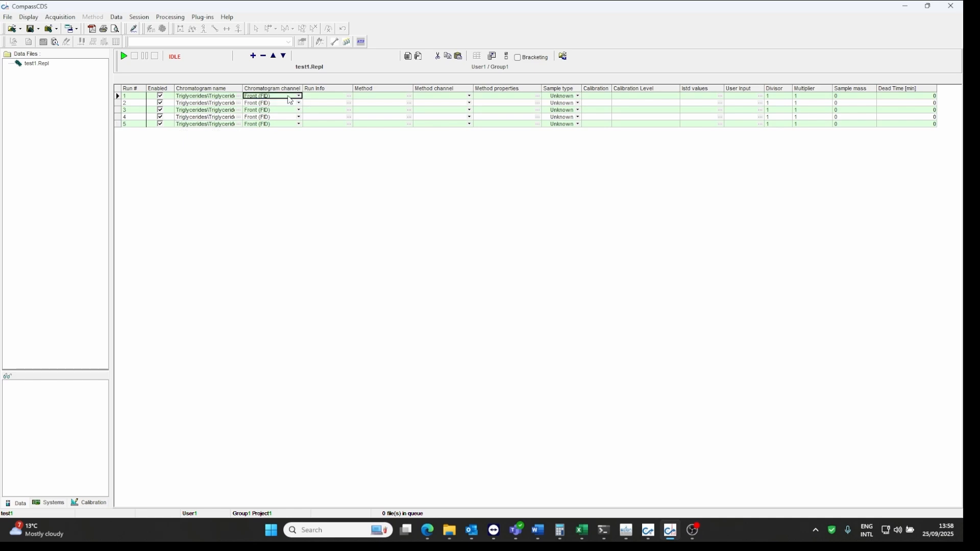
Assign the method Triglyceriden_ijkmengsel.METH from the Triglycerides folder to runs 1 and 2
{"action": "left_click", "coordinate": [411, 99]}
{"action": "left_click", "coordinate": [410, 97]}
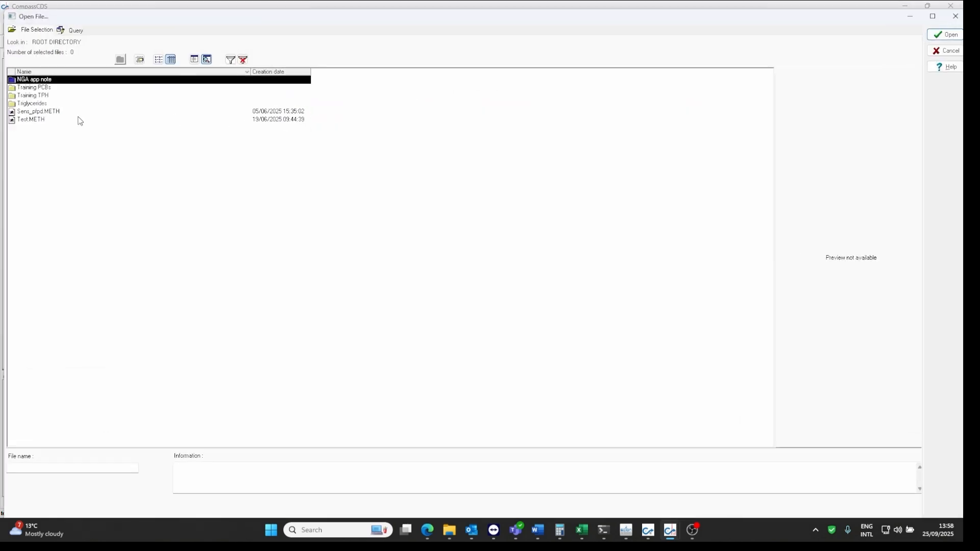
{"action": "double_click", "coordinate": [31, 104]}
{"action": "double_click", "coordinate": [59, 87]}
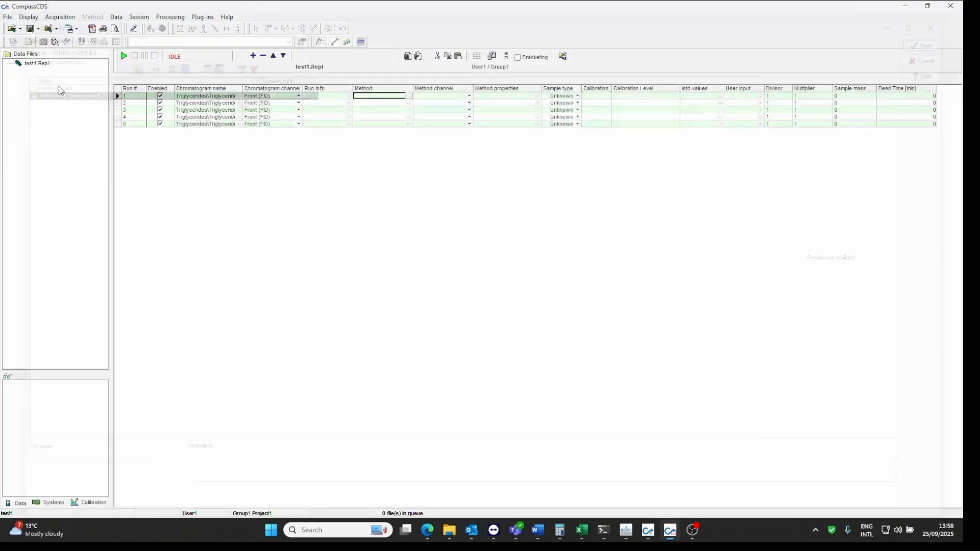
{"action": "left_click", "coordinate": [410, 103]}
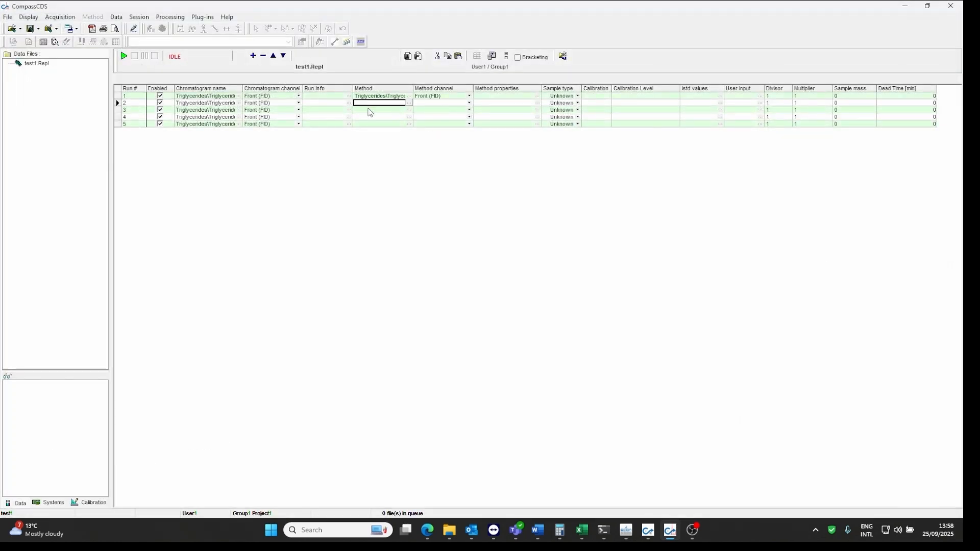
{"action": "double_click", "coordinate": [39, 108]}
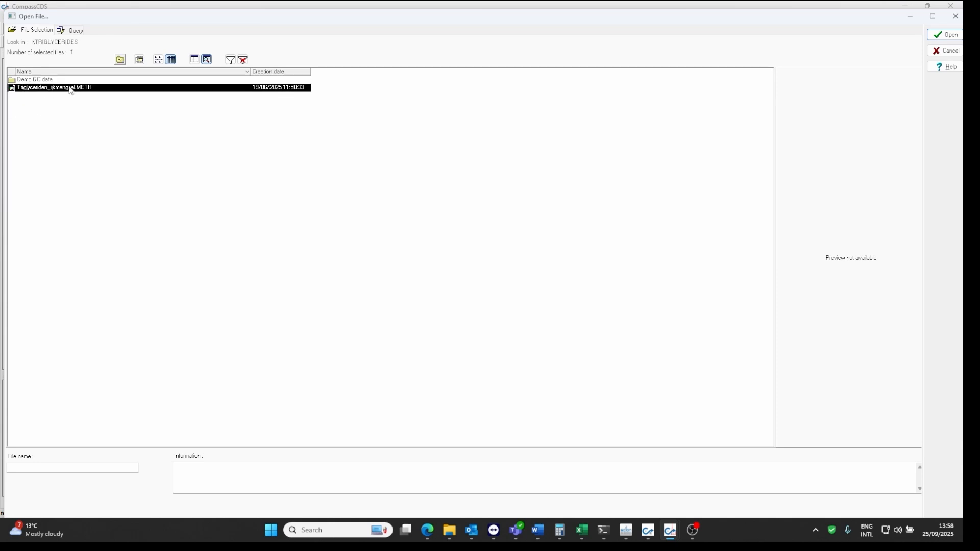
{"action": "double_click", "coordinate": [71, 89]}
Assign the same Triglyceriden_ijkmengsel.METH method to runs 3 and 4
{"action": "left_click", "coordinate": [409, 110]}
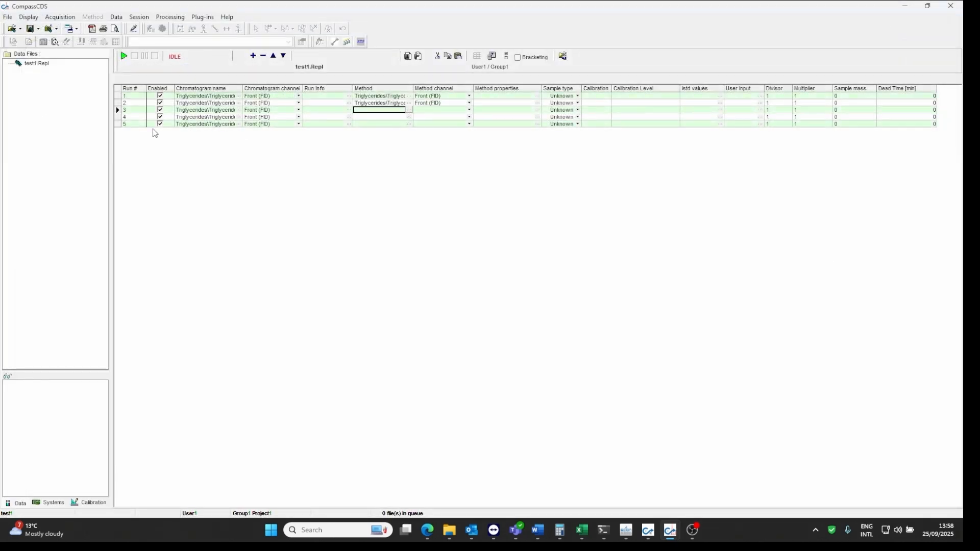
{"action": "double_click", "coordinate": [44, 107]}
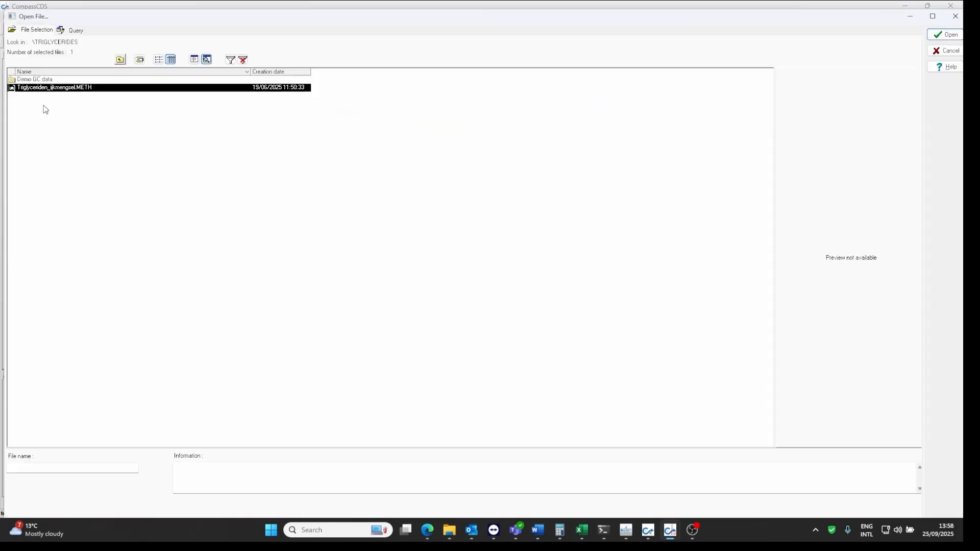
{"action": "double_click", "coordinate": [65, 88]}
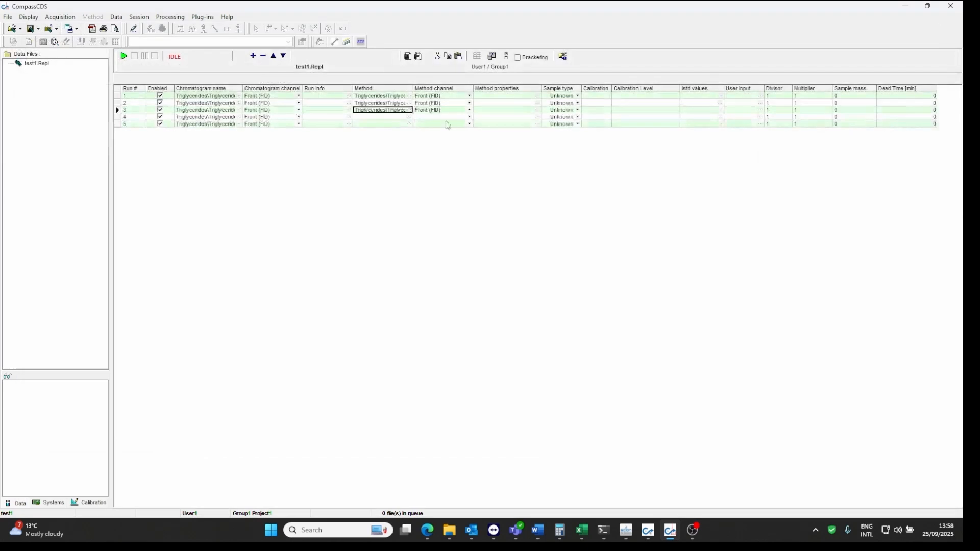
{"action": "left_click", "coordinate": [409, 117]}
{"action": "left_click", "coordinate": [35, 105]}
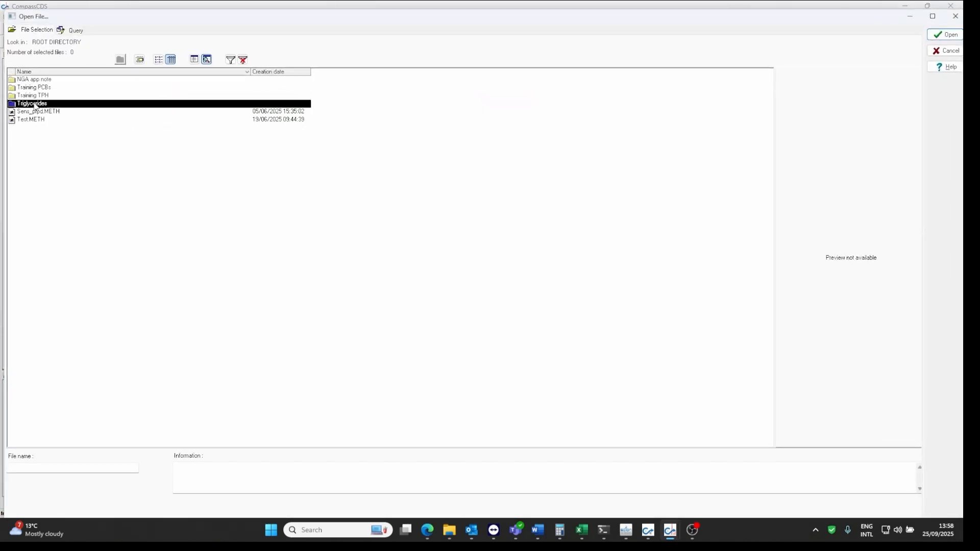
{"action": "double_click", "coordinate": [34, 104]}
{"action": "double_click", "coordinate": [63, 88]}
Assign Triglyceriden_ijkmengsel.METH to run 5 and widen the Method column to fit its contents
{"action": "left_click", "coordinate": [393, 125]}
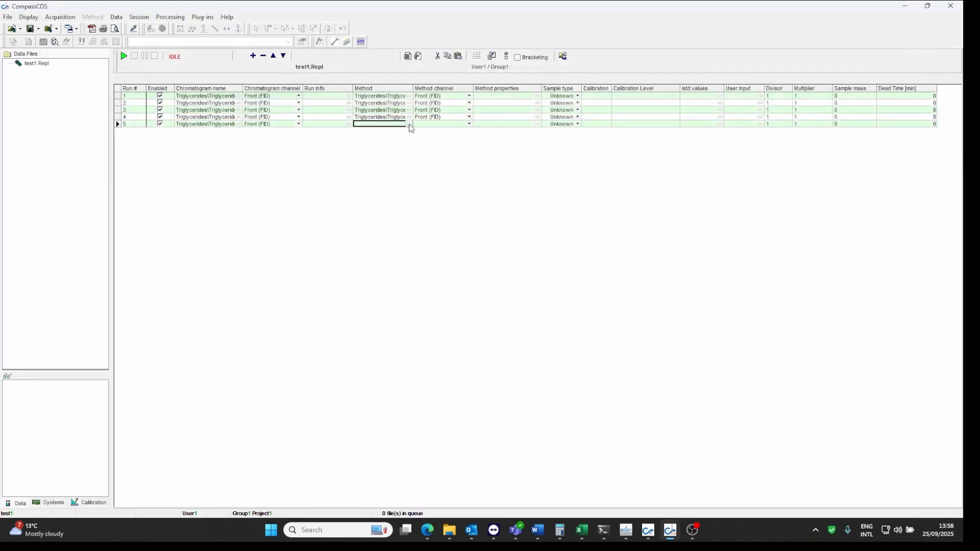
{"action": "left_click", "coordinate": [412, 125]}
{"action": "double_click", "coordinate": [36, 104]}
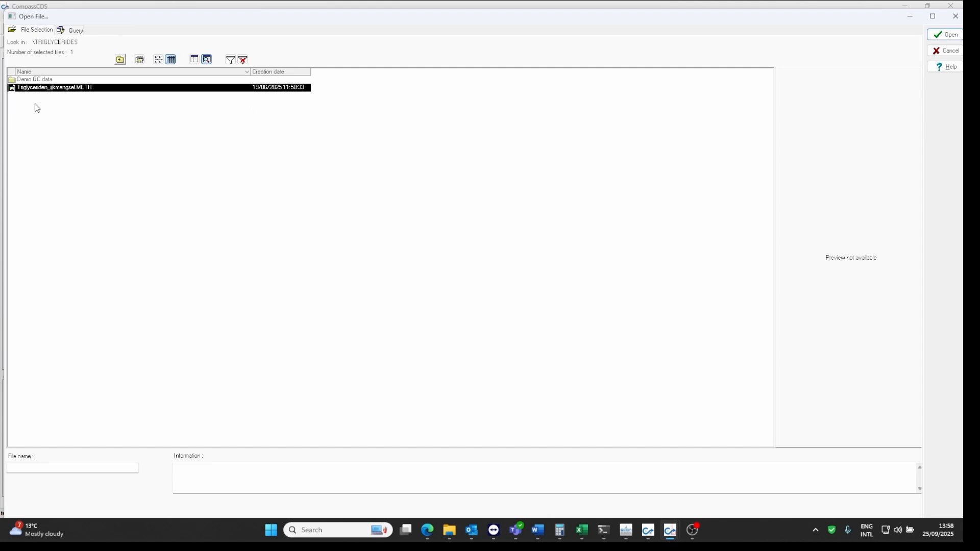
{"action": "double_click", "coordinate": [71, 91]}
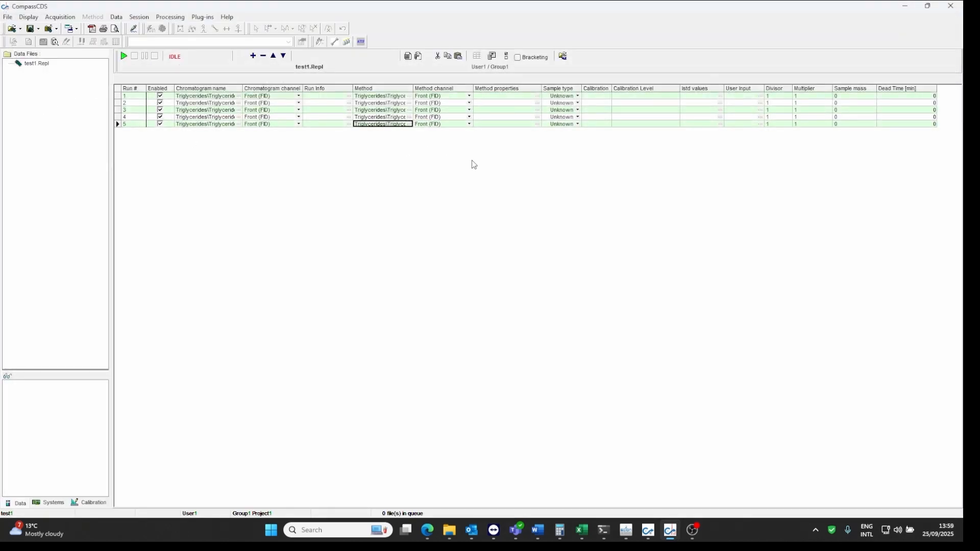
{"action": "double_click", "coordinate": [414, 90]}
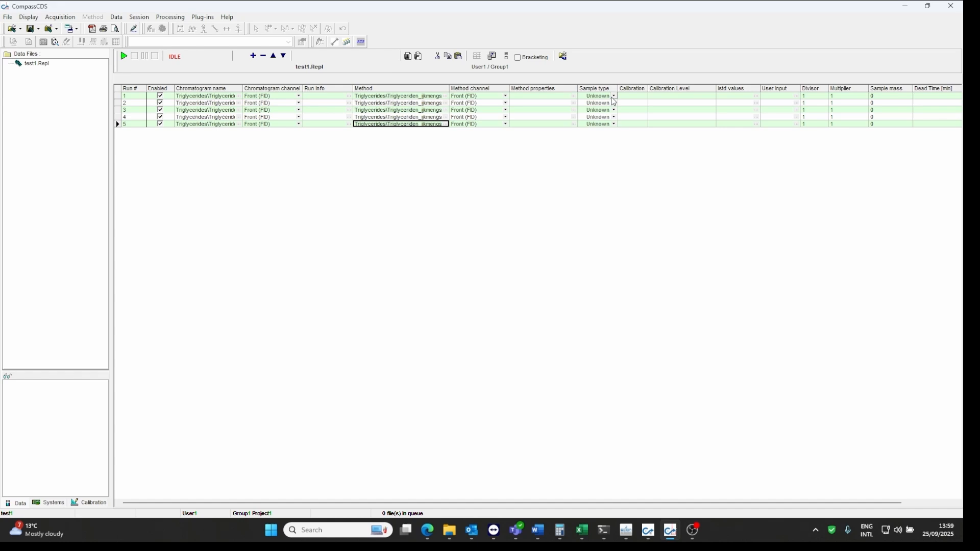
Try the Standard, Blank and both Control sample types on run 1, and set its sample type back to Unknown
{"action": "left_click", "coordinate": [614, 96]}
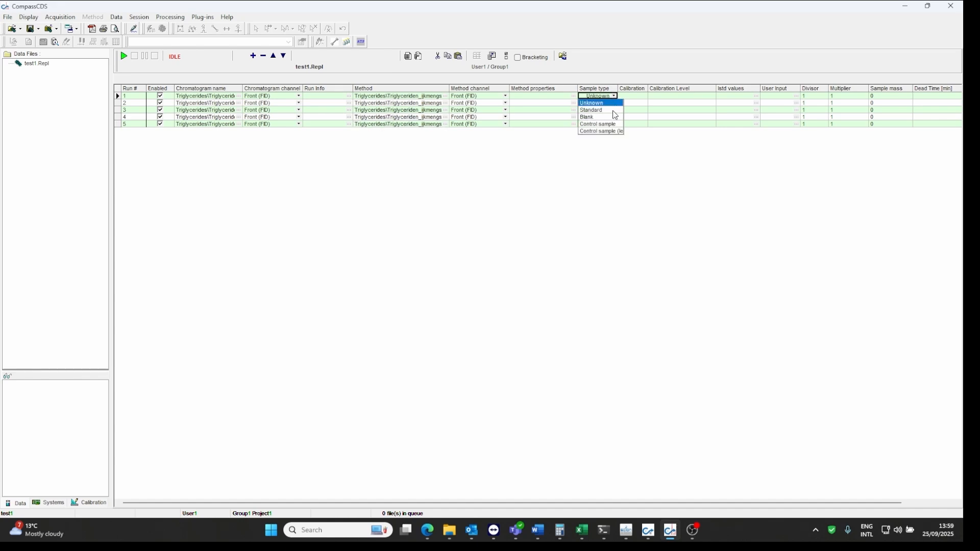
{"action": "left_click", "coordinate": [607, 110]}
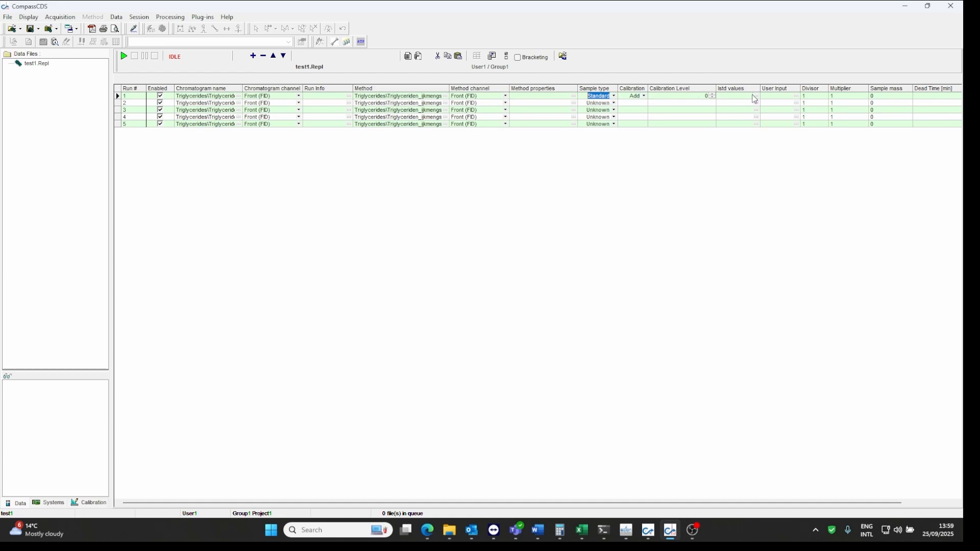
{"action": "left_click", "coordinate": [614, 96]}
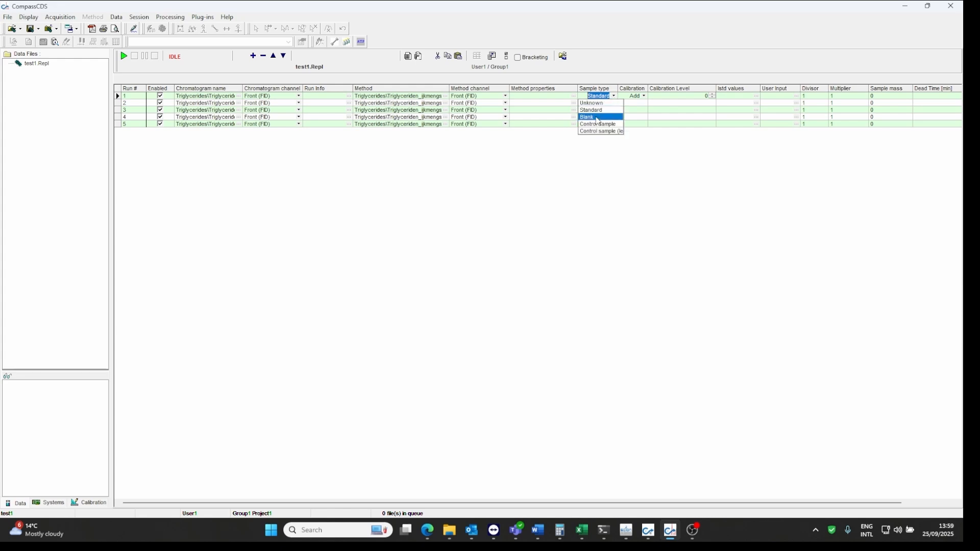
{"action": "left_click", "coordinate": [600, 121]}
{"action": "left_click", "coordinate": [615, 97]}
{"action": "left_click", "coordinate": [606, 124]}
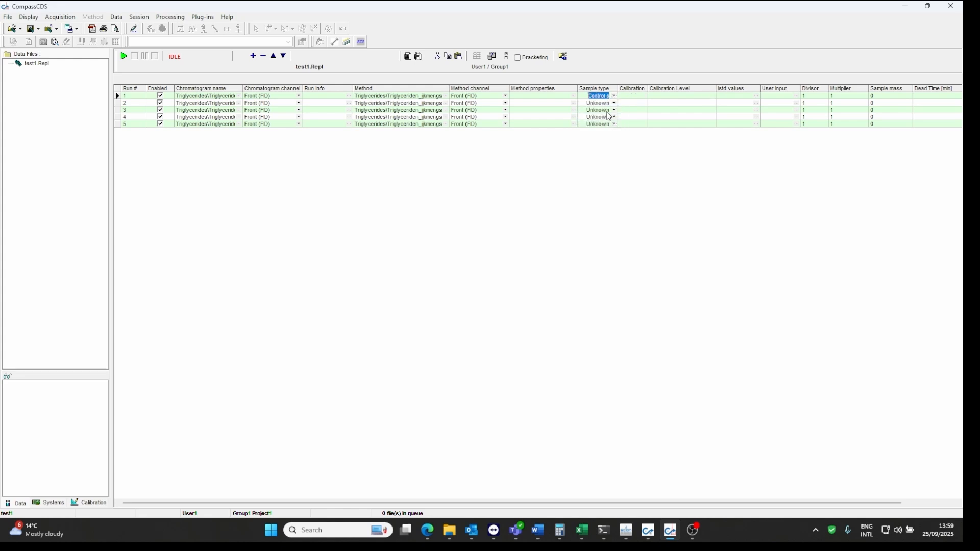
{"action": "left_click", "coordinate": [614, 96]}
{"action": "left_click", "coordinate": [617, 132]}
{"action": "left_click", "coordinate": [614, 96]}
{"action": "left_click", "coordinate": [598, 104]}
Add an empty line to the end of the reprocessing list, and delete the selected run and the empty last line
{"action": "left_click", "coordinate": [253, 57]}
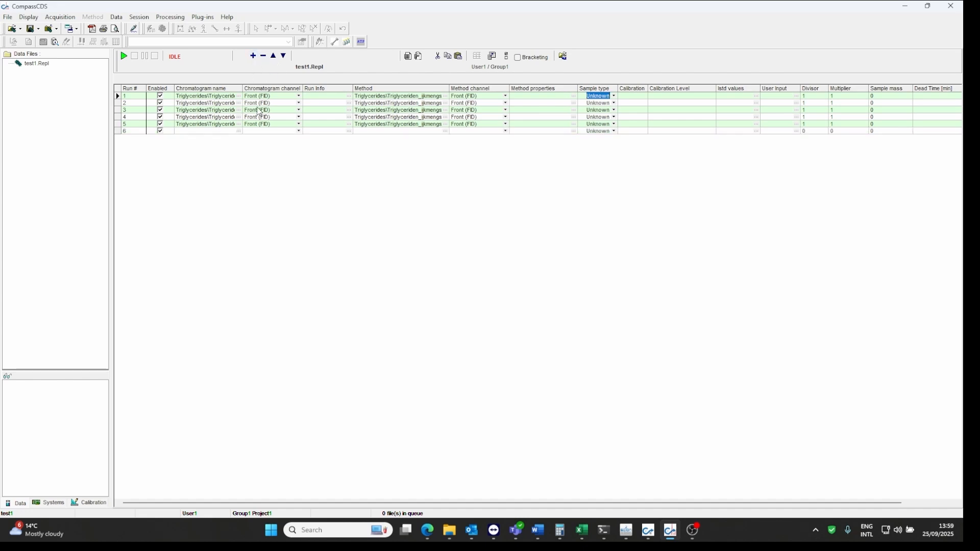
{"action": "left_click", "coordinate": [263, 56]}
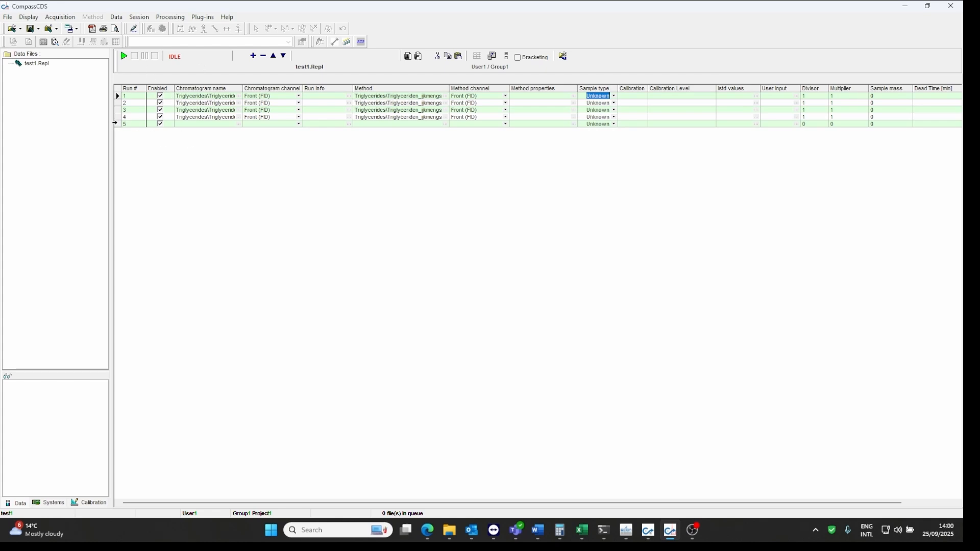
{"action": "left_click", "coordinate": [116, 124]}
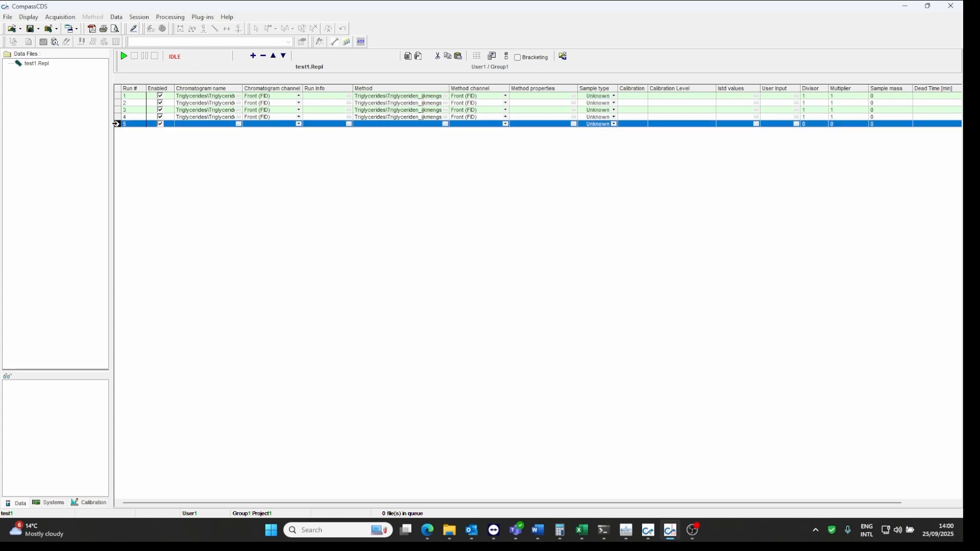
{"action": "left_click", "coordinate": [263, 55]}
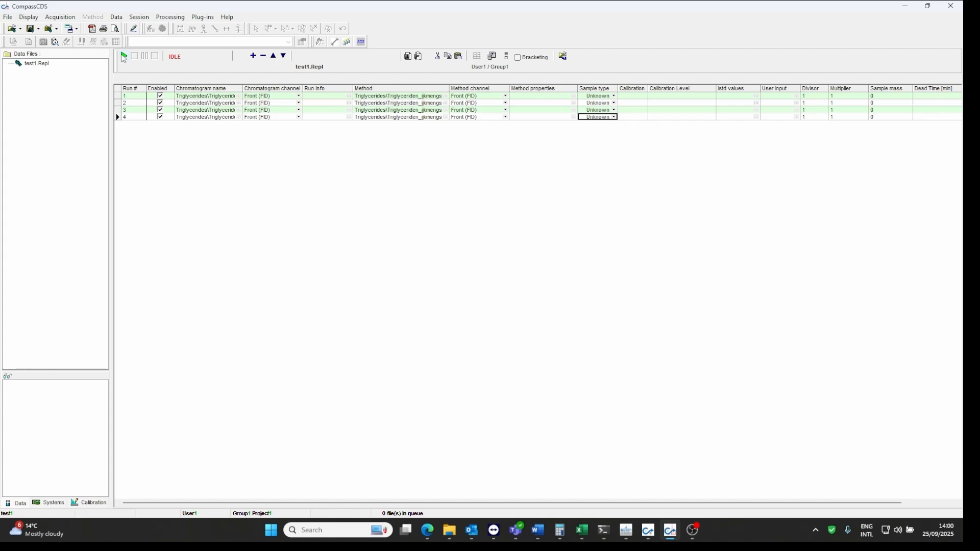
Start reprocessing the test1 list and agree to continue despite the read-only and signature warning
{"action": "left_click", "coordinate": [123, 56]}
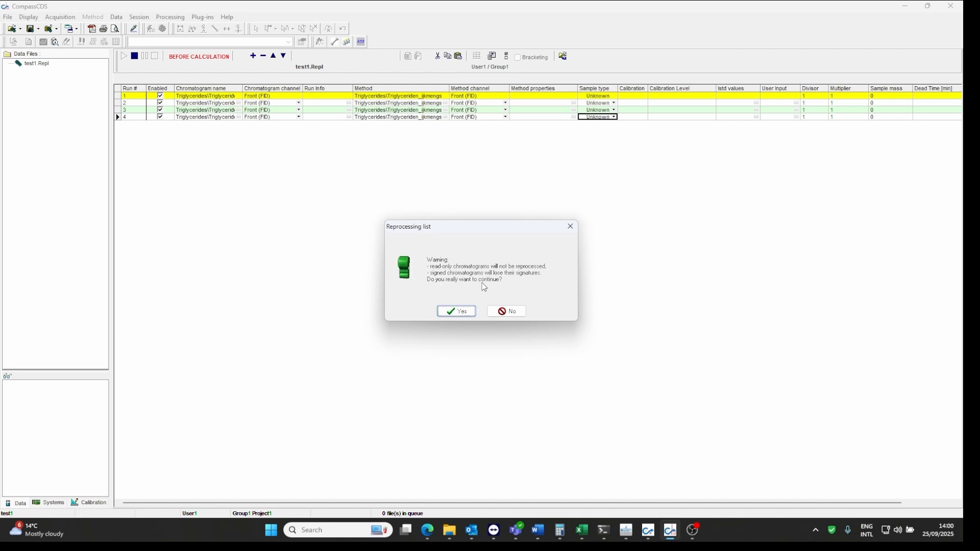
{"action": "left_click", "coordinate": [451, 311]}
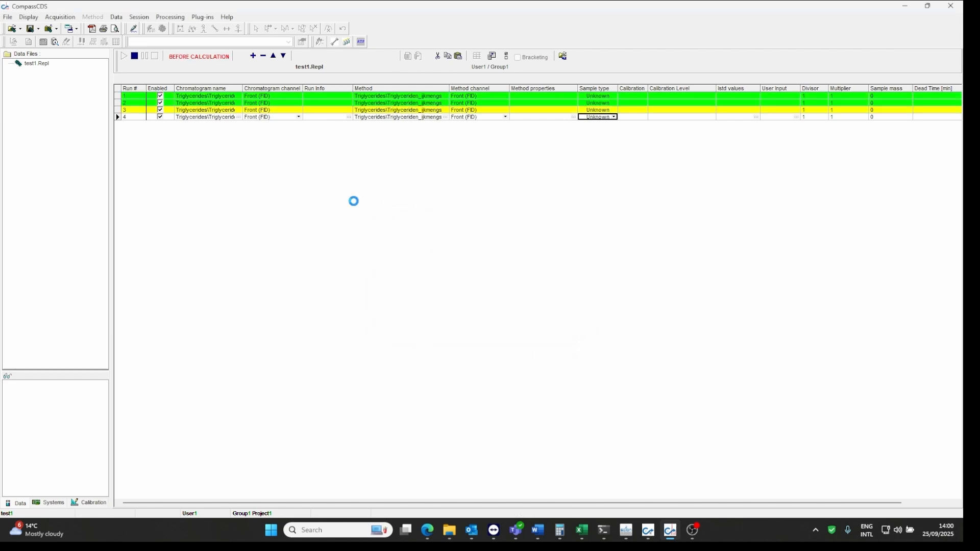